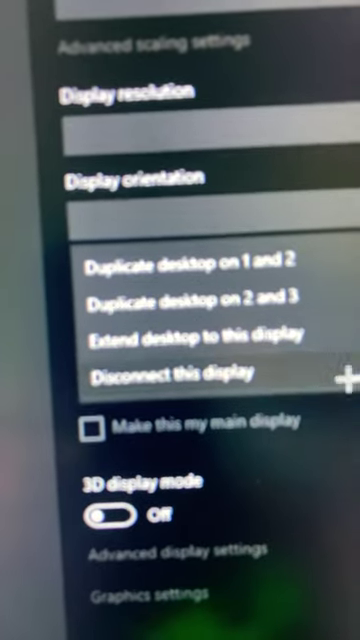
Set Multiple displays to 'Disconnect this display' for the phantom second monitor and keep the change
left_click(300, 374)
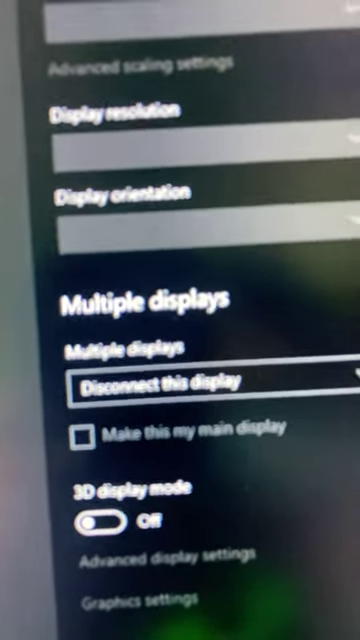